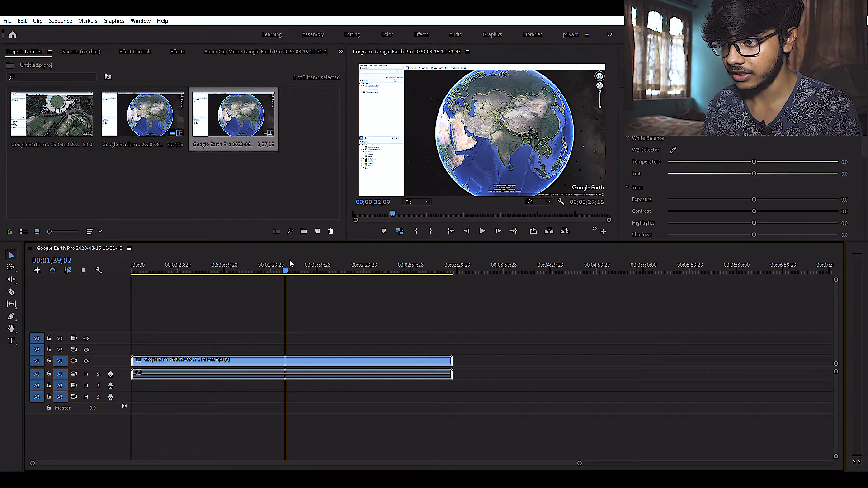
Step: Enlarge the Google Earth clip to scale 129 and set its horizontal position to 746 so the side panel is cropped out
left_click_drag(252, 263, 355, 264)
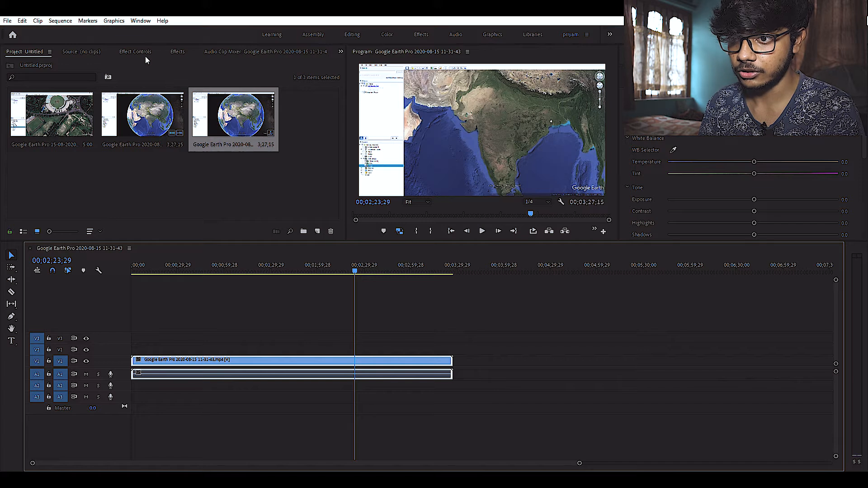
left_click(177, 51)
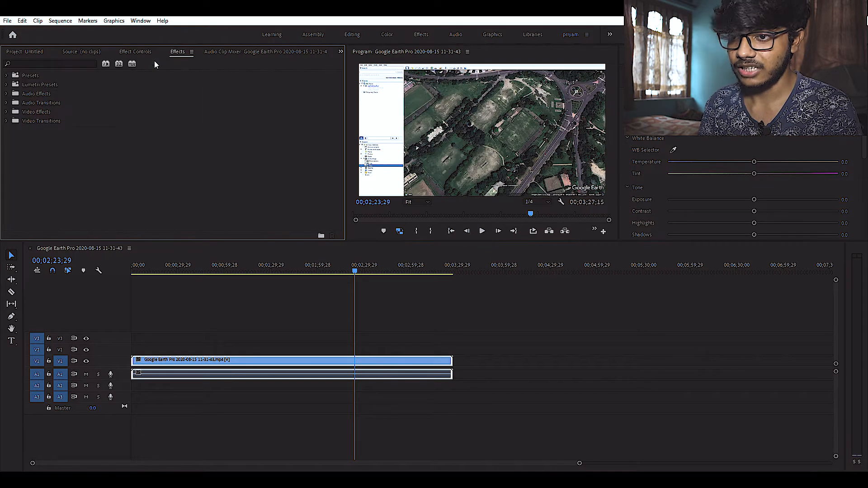
left_click(130, 52)
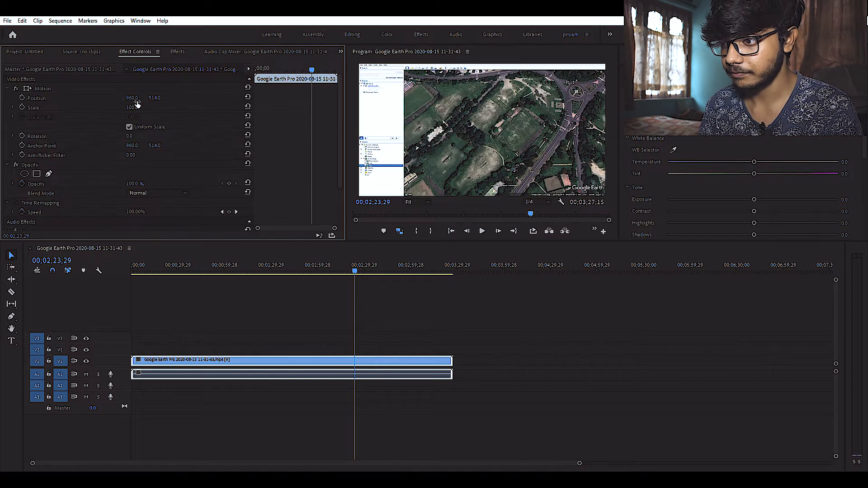
left_click_drag(137, 107, 36, 98)
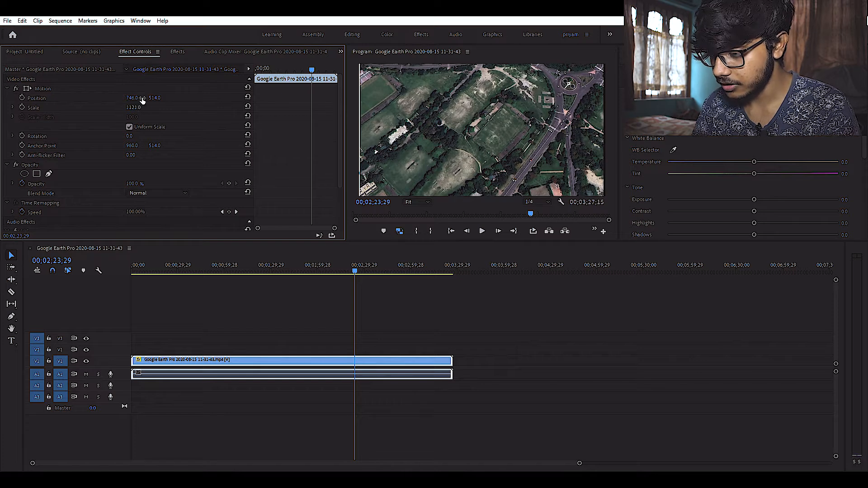
type("129")
key("Return")
Step: Cut out the short section of the Google Earth clip between about 00;02;10;27 and 00;02;14;04 and delete it
left_click(339, 267)
key("space")
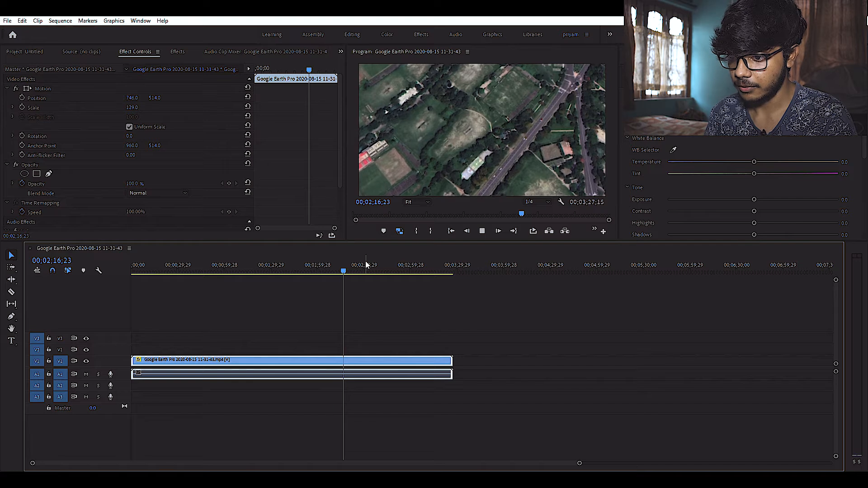
left_click(335, 266)
key("c")
left_click(334, 359)
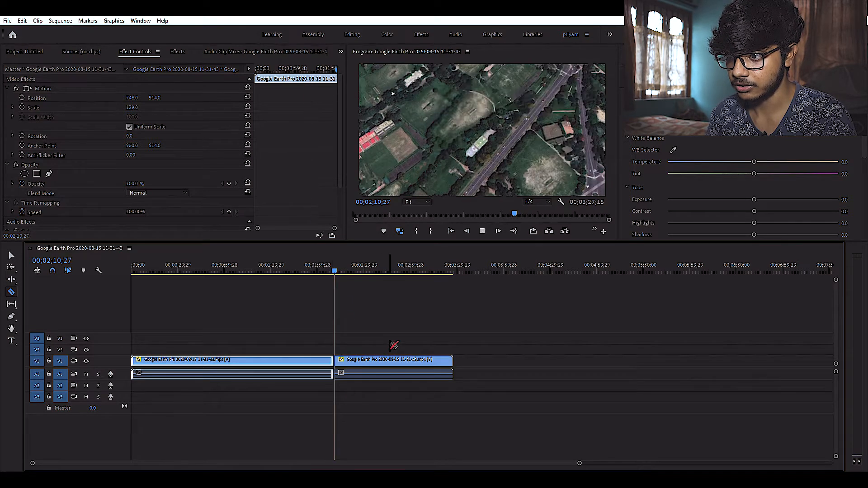
key("space")
left_click(337, 361)
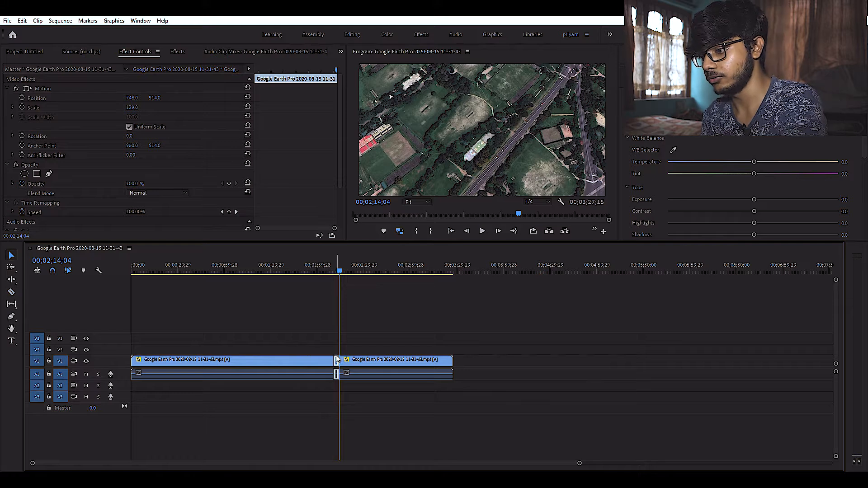
key("Delete")
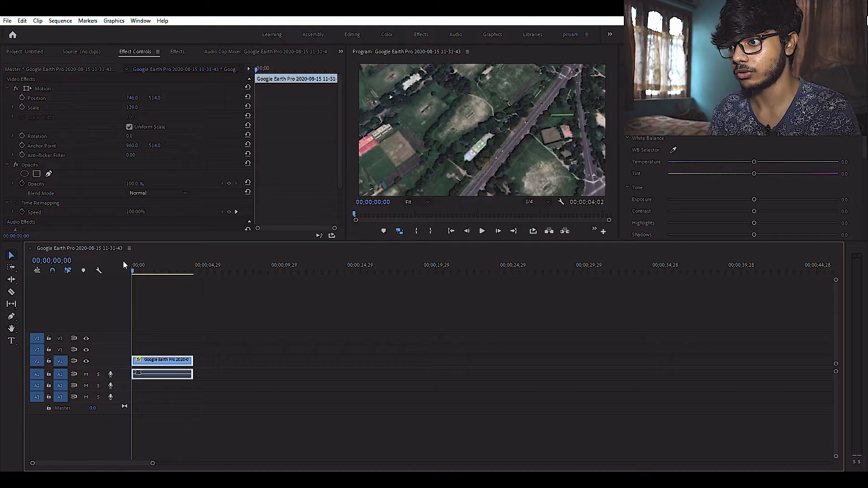
Step: Search the effects for "blur" and apply Gaussian Blur to the trimmed clip with blurriness 5
left_click_drag(133, 267, 183, 266)
left_click(177, 48)
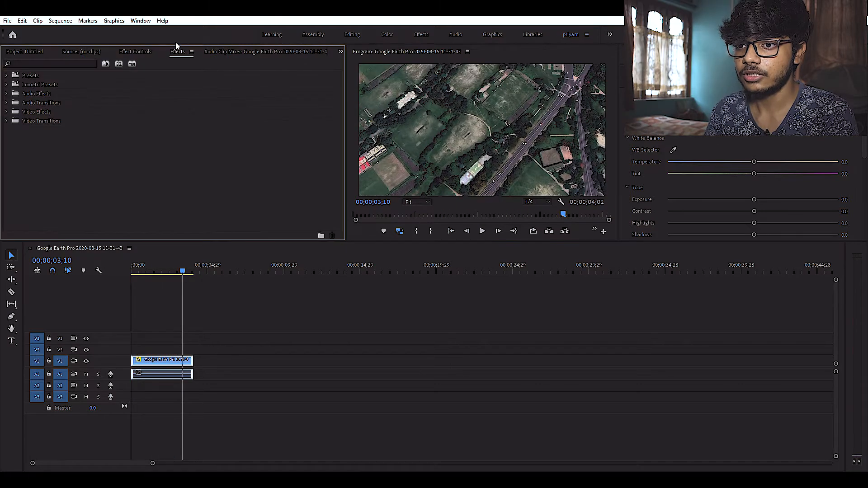
left_click(85, 59)
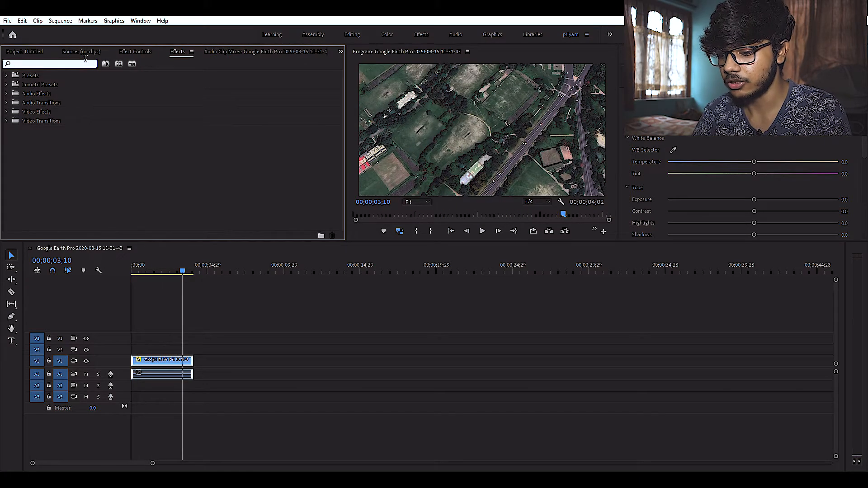
type("blur")
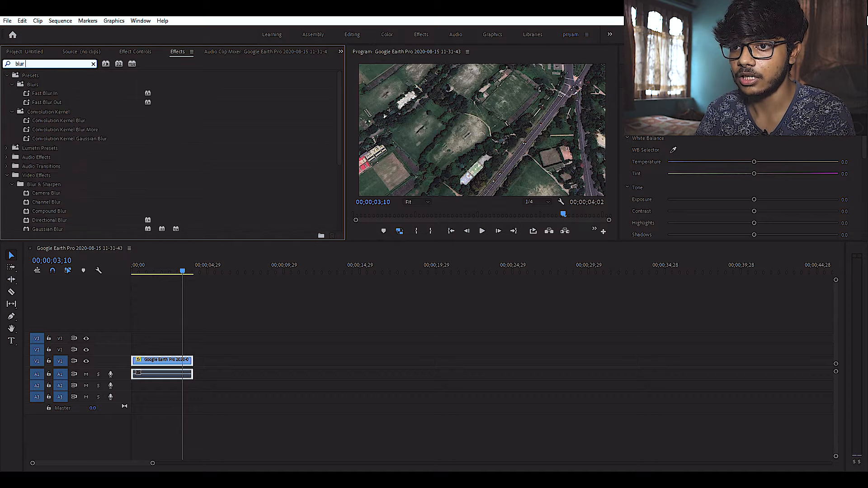
scroll(66, 213, "down", 3)
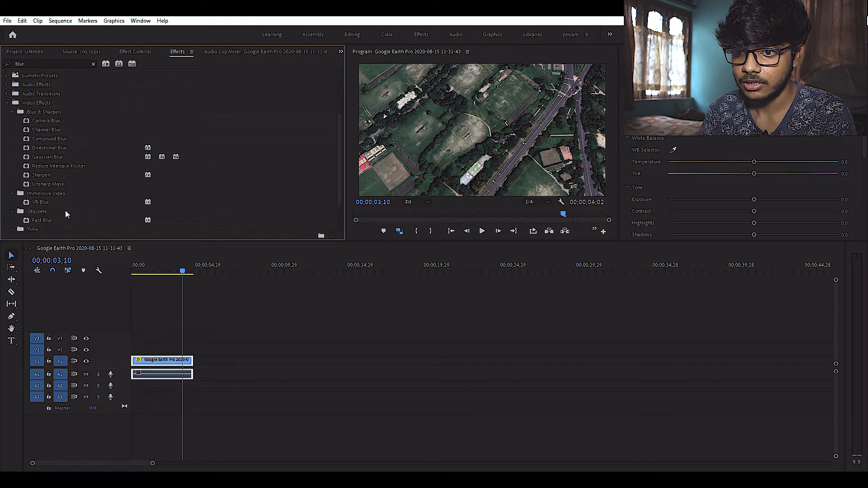
left_click_drag(156, 267, 165, 267)
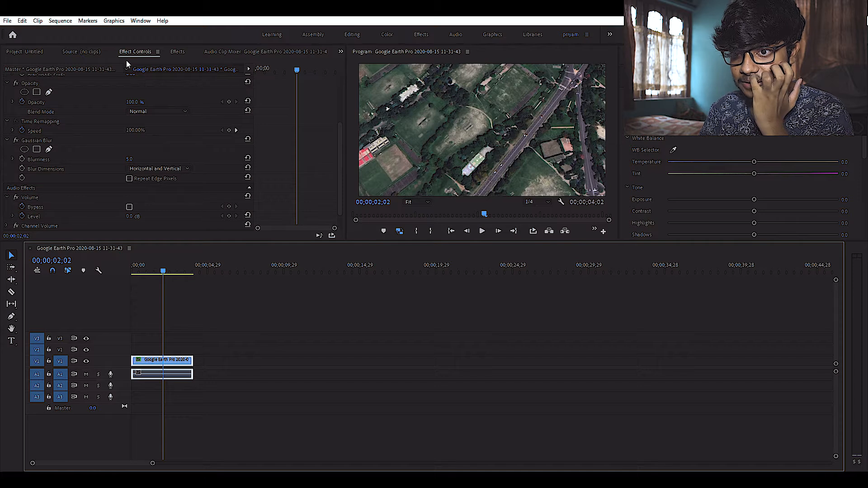
Step: Create an adjustment layer and place it on track V3 above the Google Earth clip
left_click(37, 51)
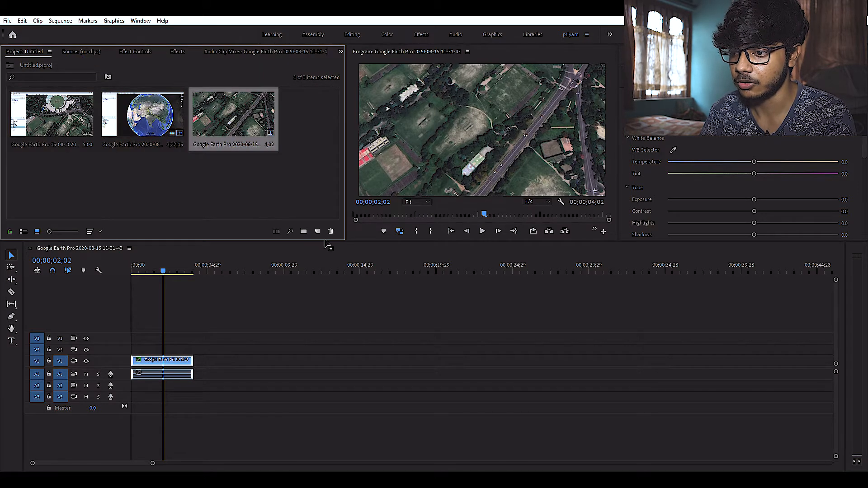
left_click(355, 266)
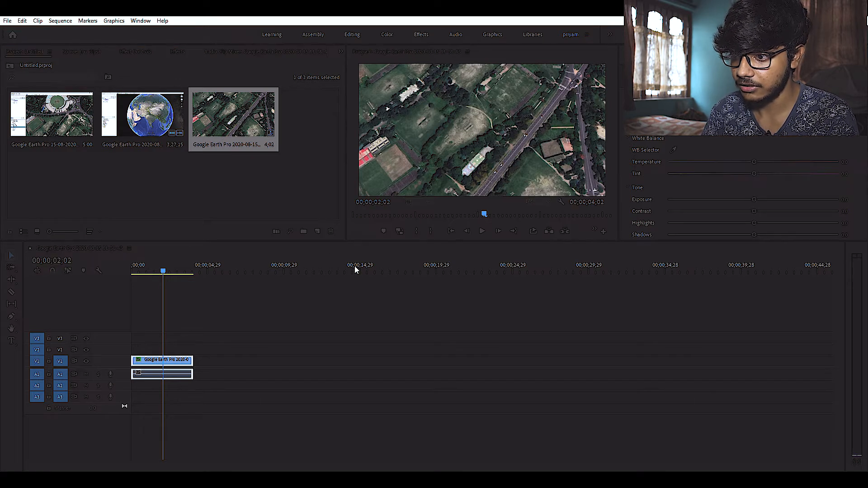
left_click(440, 269)
left_click_drag(284, 116, 195, 338)
Step: Adjust the basic tone and color sliders of the adjustment layer in Lumetri Color
left_click(718, 222)
left_click(770, 313)
left_click_drag(770, 313, 827, 313)
left_click_drag(736, 292, 757, 292)
left_click_drag(736, 335, 683, 335)
scroll(738, 210, "down", 5)
left_click_drag(736, 201, 691, 201)
left_click_drag(736, 180, 695, 179)
left_click_drag(736, 157, 679, 157)
scroll(706, 140, "down", 3)
left_click_drag(736, 145, 759, 145)
Step: On the adjustment layer's color wheels, darken the shadows and shift shadows and highlights slightly toward cyan
left_click(545, 242)
scroll(570, 177, "down", 5)
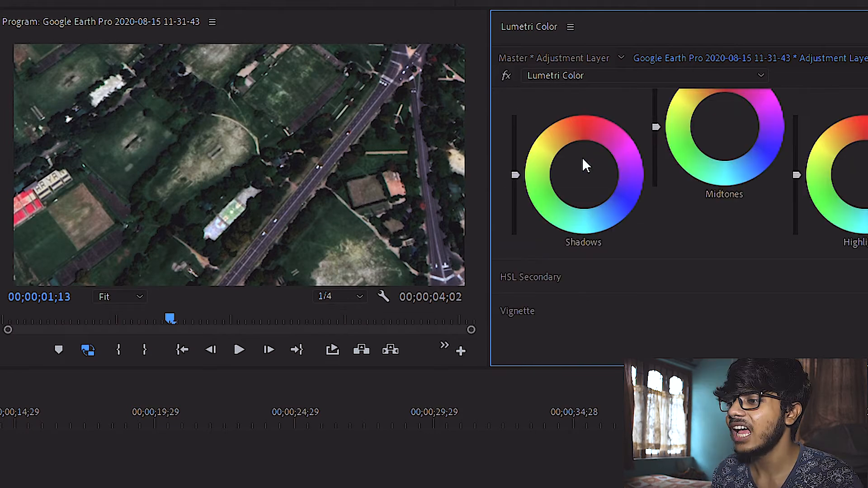
scroll(587, 156, "up", 5)
scroll(587, 181, "down", 3)
left_click_drag(584, 225, 585, 233)
left_click_drag(515, 225, 515, 238)
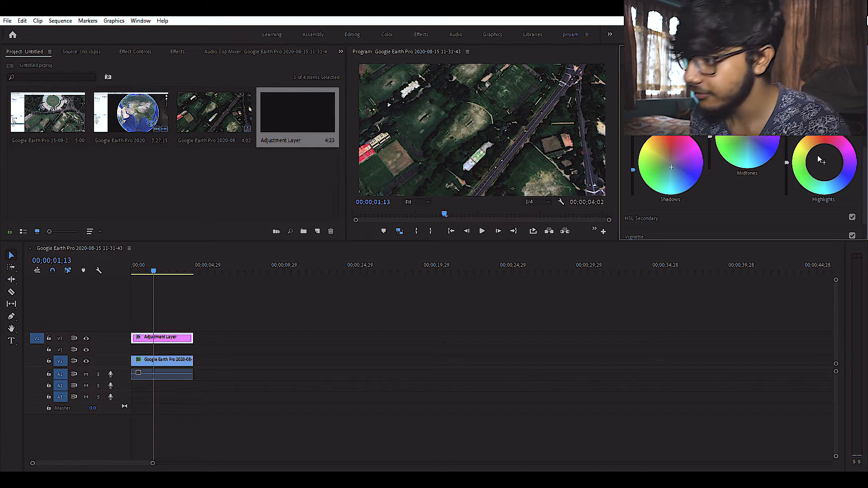
left_click_drag(825, 162, 822, 165)
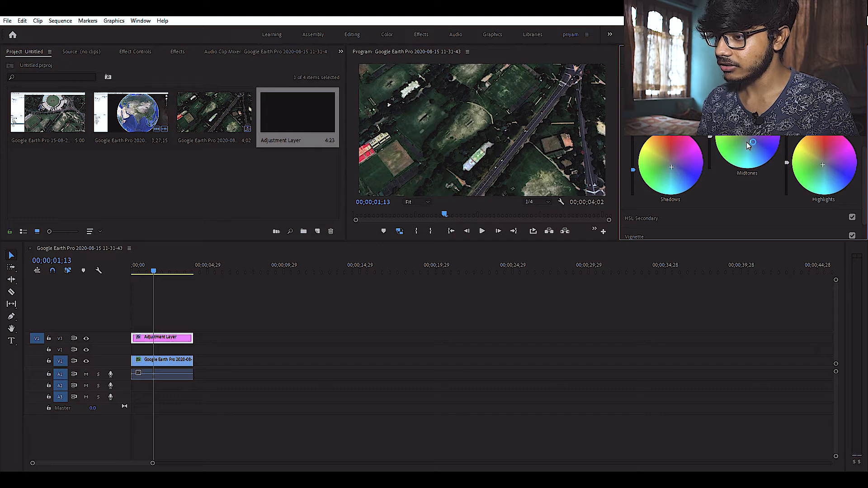
scroll(747, 142, "up", 3)
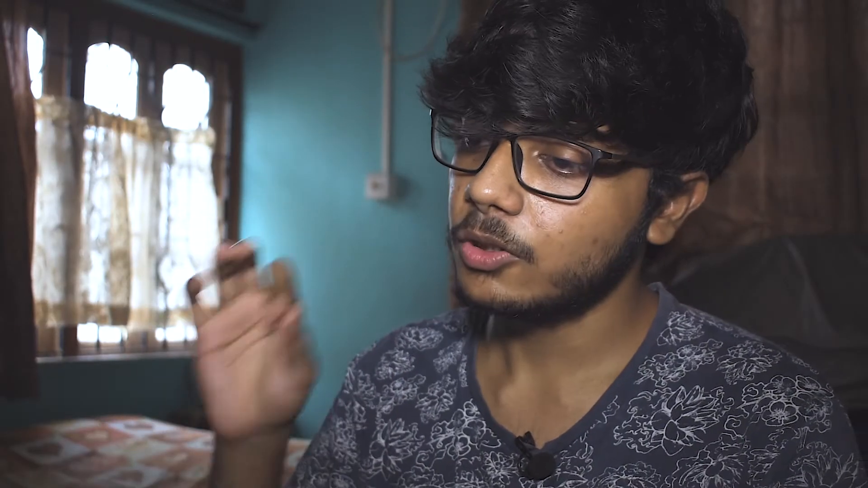